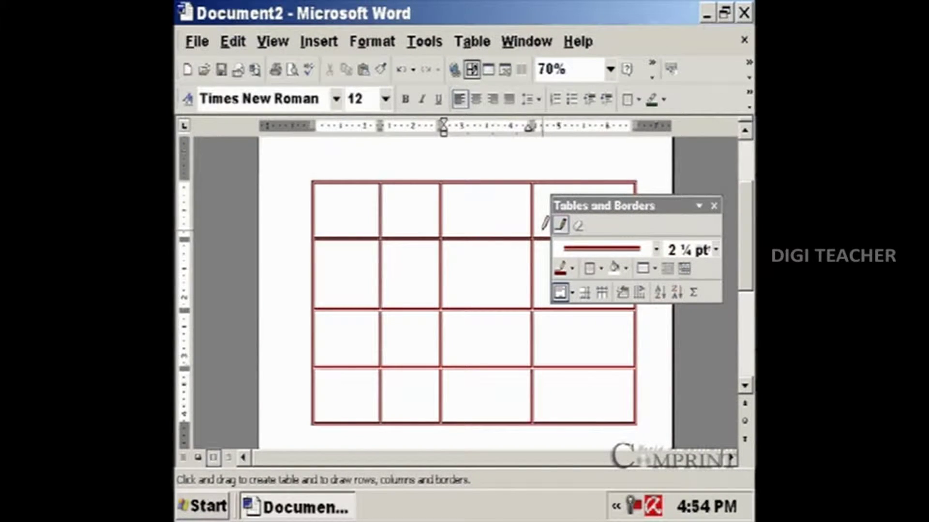
Turn off table drawing and select all cells of the red 4-by-4 table
key("Escape")
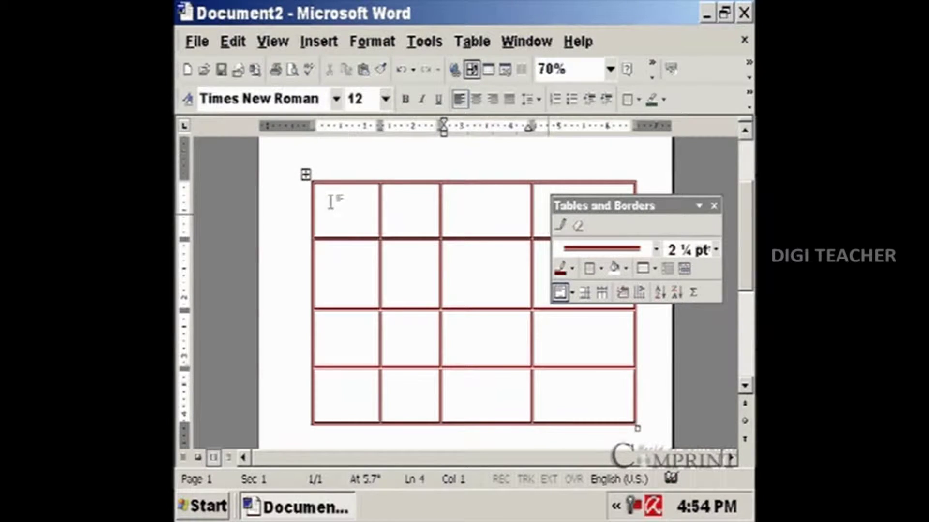
left_click_drag(332, 202, 581, 401)
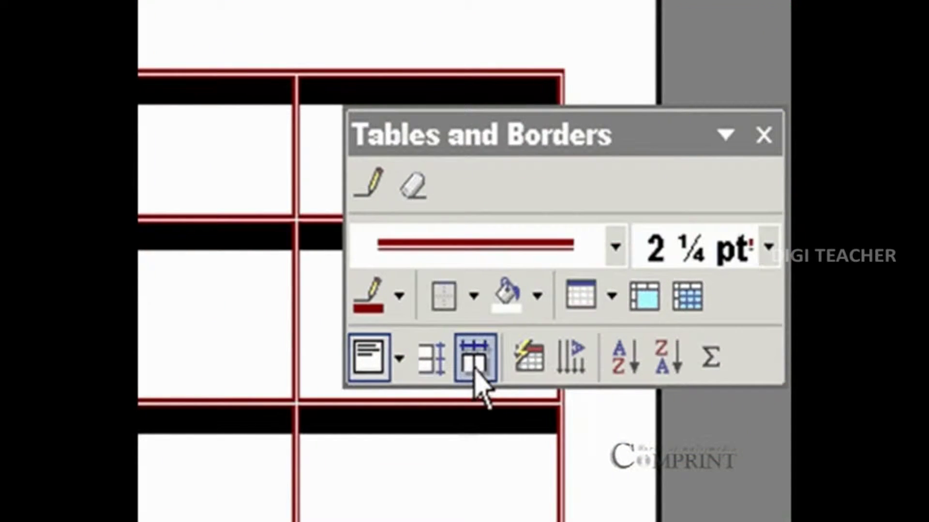
Distribute the table's four columns and four rows evenly, then deselect the cells
left_click(476, 366)
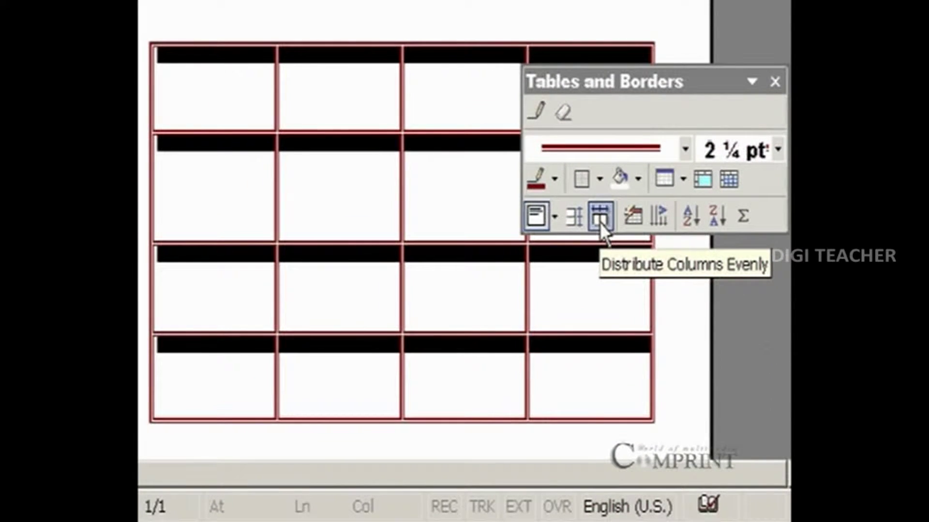
mouse_move(431, 357)
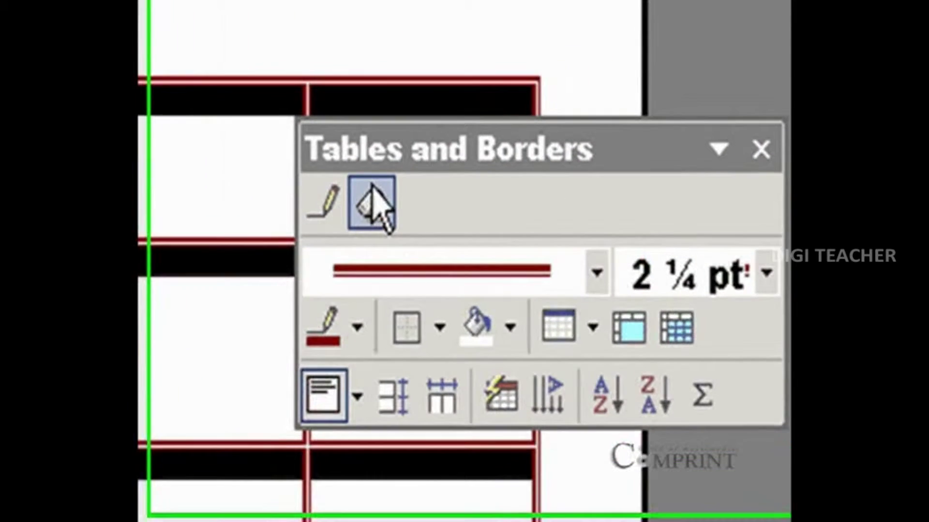
left_click(384, 408)
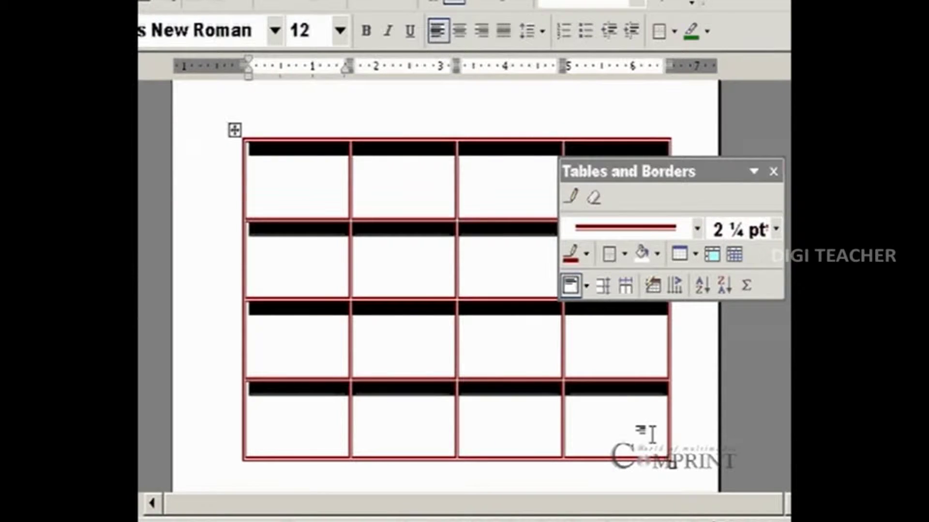
left_click(319, 181)
left_click(409, 192)
left_click(385, 280)
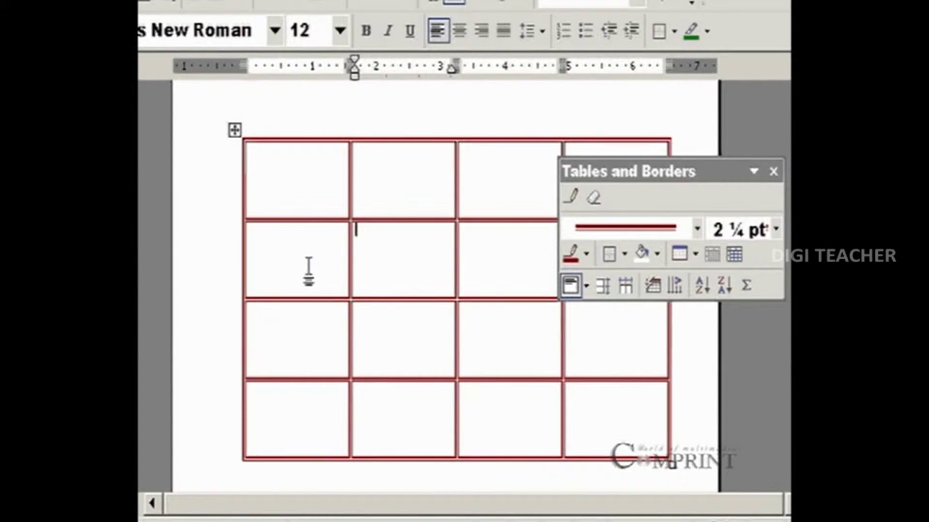
left_click(301, 271)
Narrow the first table column using the ruler marker, widening the second column
left_click(379, 195)
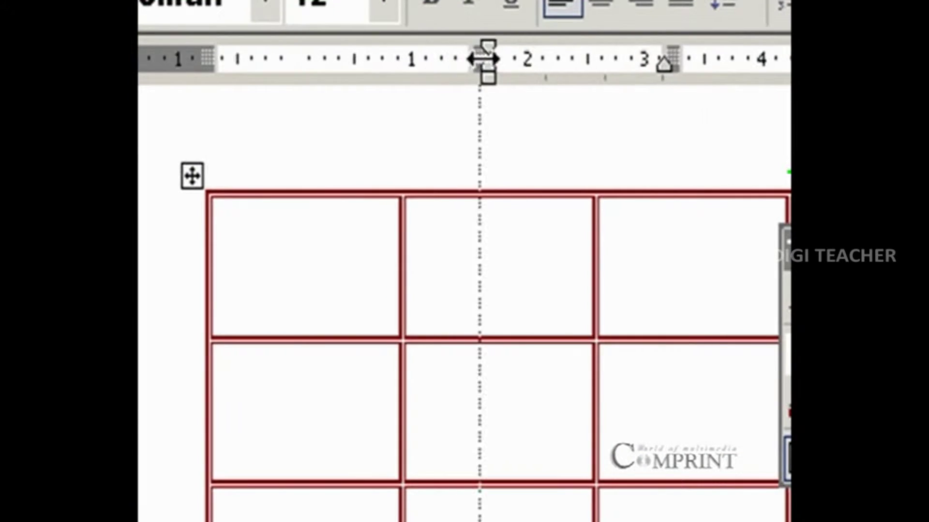
mouse_move(395, 58)
left_mouse_down()
mouse_move(524, 58)
mouse_move(411, 72)
mouse_move(497, 71)
mouse_move(468, 67)
mouse_move(291, 117)
left_mouse_up()
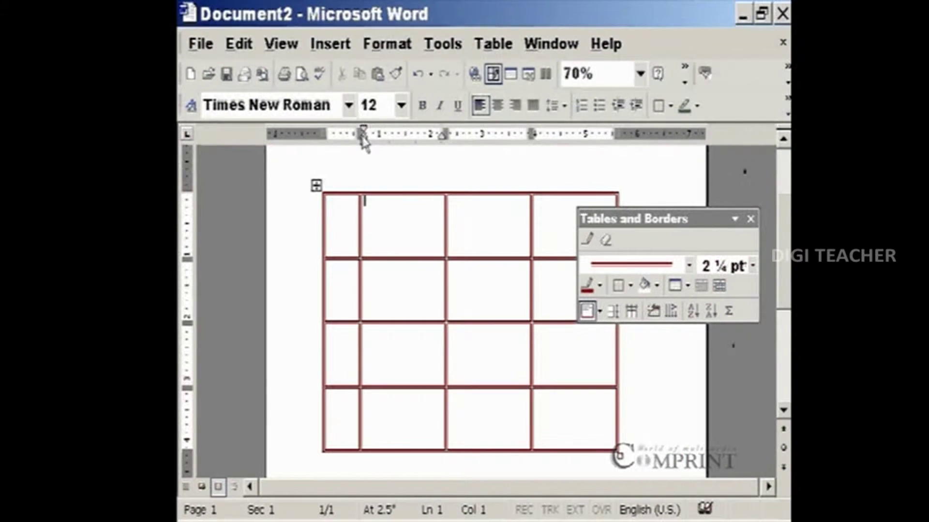
Rework the ruler markers for a narrow second column, wider third column, shorter table
left_click_drag(362, 135, 450, 145)
mouse_move(535, 133)
left_mouse_down()
mouse_move(568, 133)
mouse_move(513, 155)
left_mouse_up()
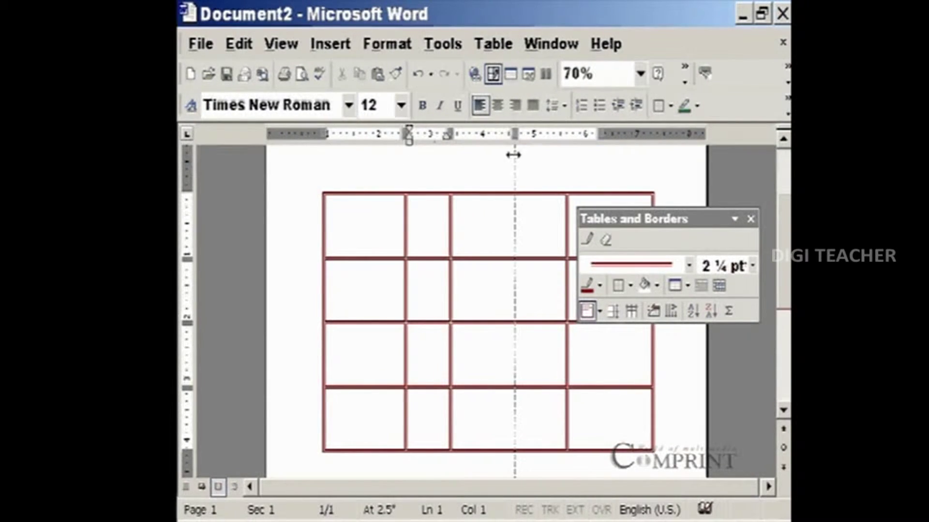
left_click_drag(601, 133, 658, 134)
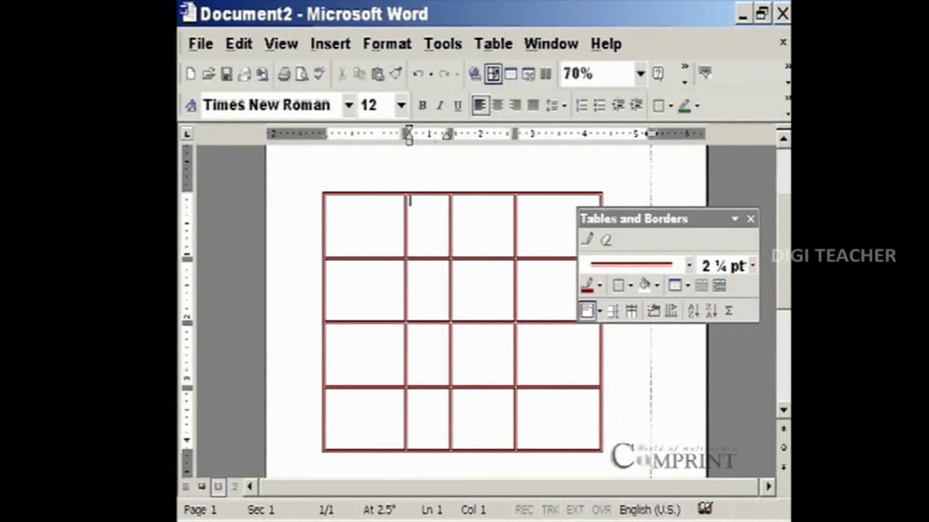
left_click_drag(515, 134, 548, 134)
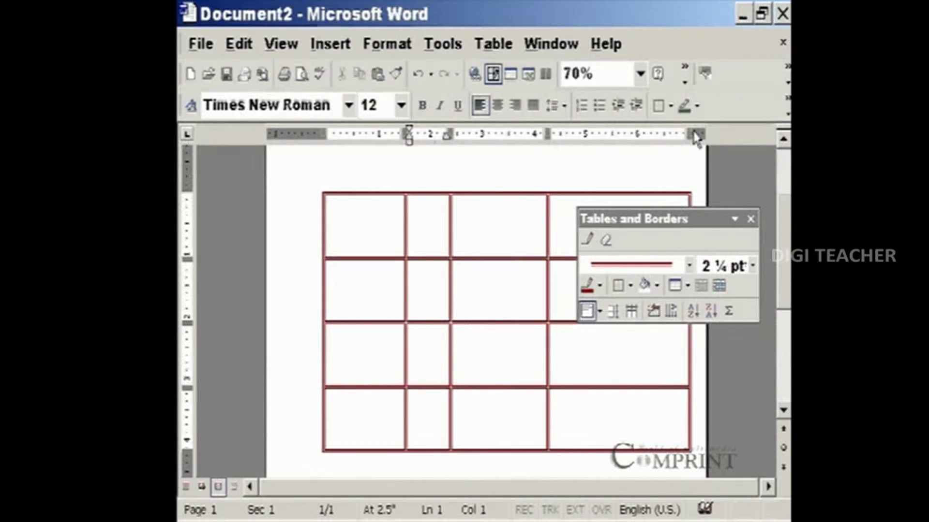
left_click_drag(689, 134, 611, 135)
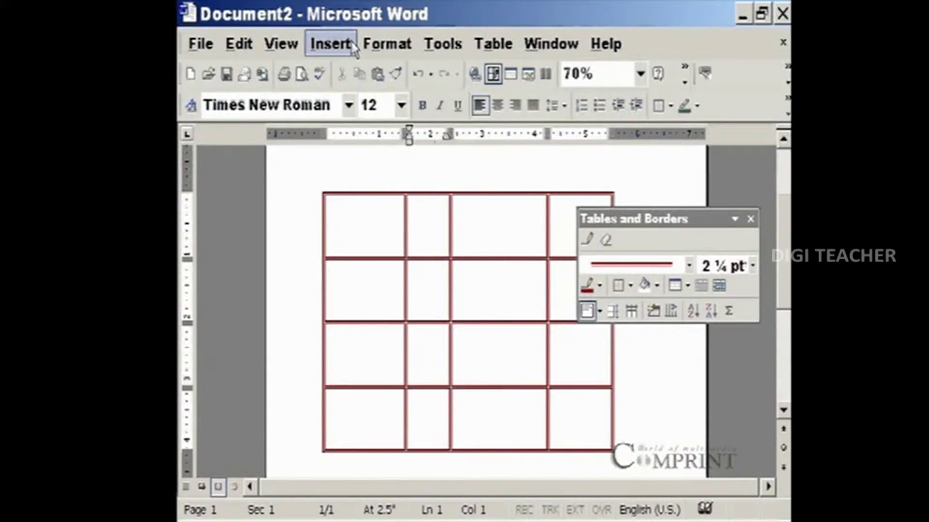
mouse_move(439, 424)
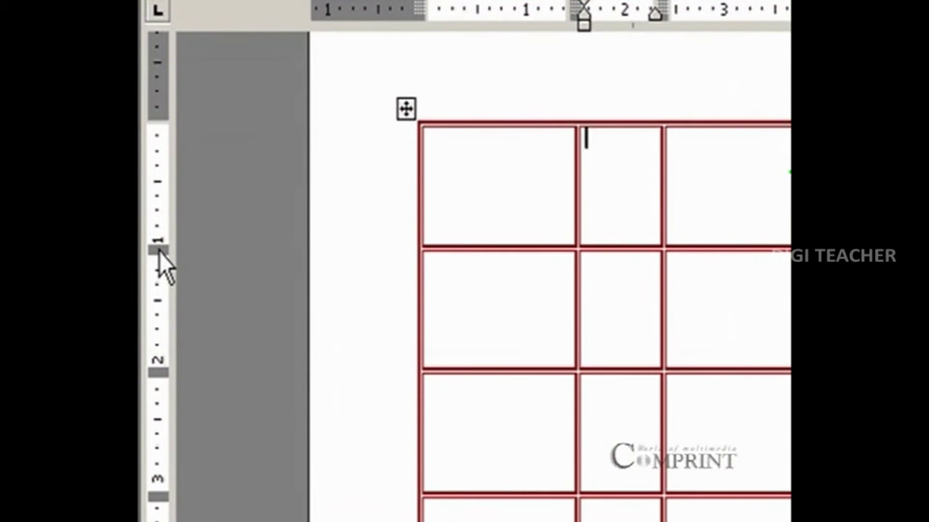
Shorten the first table row, then restore it to roughly the other rows' height
left_click_drag(159, 250, 176, 181)
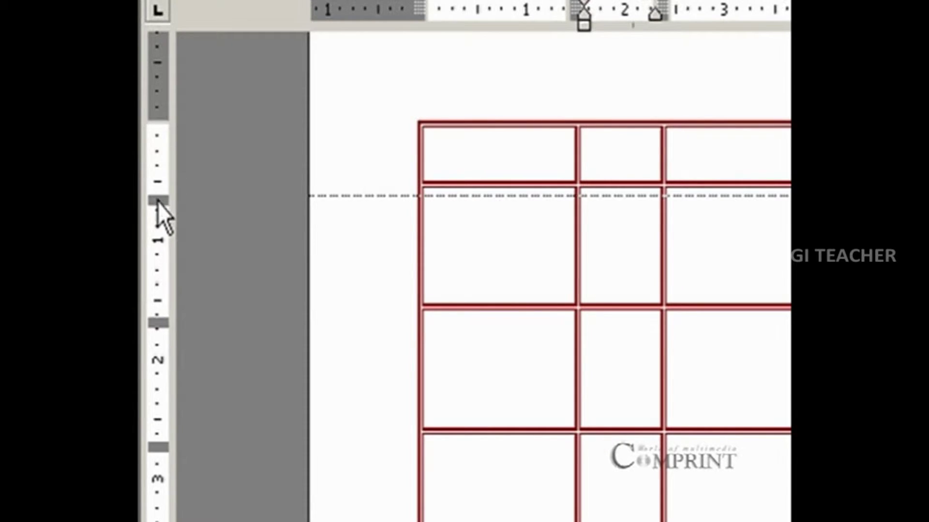
left_click_drag(156, 189, 160, 244)
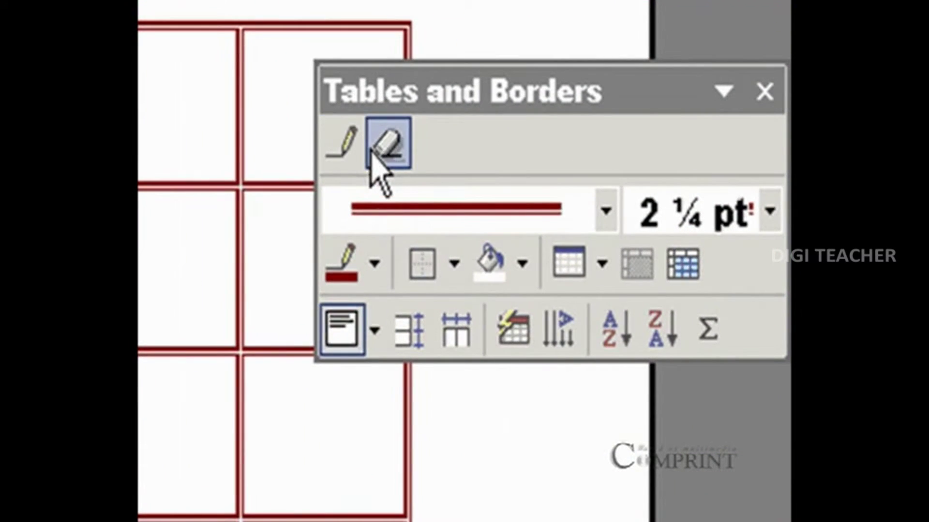
left_click(604, 193)
Erase two first-column borders, then undo to restore the full 4-by-4 grid
left_click(382, 147)
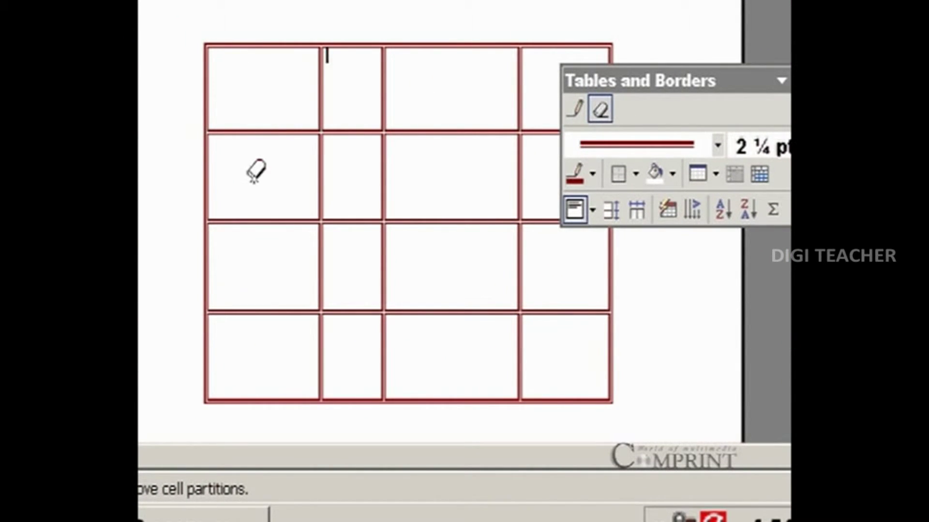
left_click(256, 131)
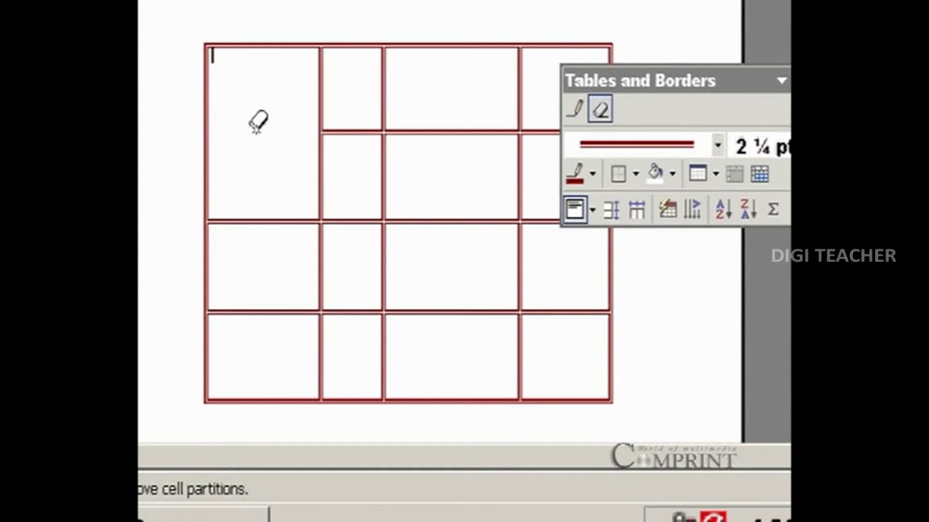
left_click(276, 220)
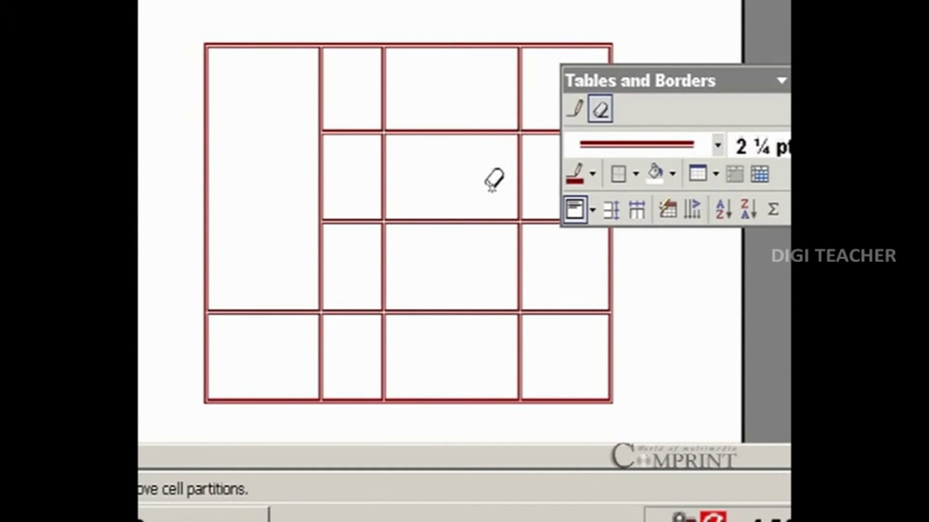
key("ctrl+z")
key("ctrl+z")
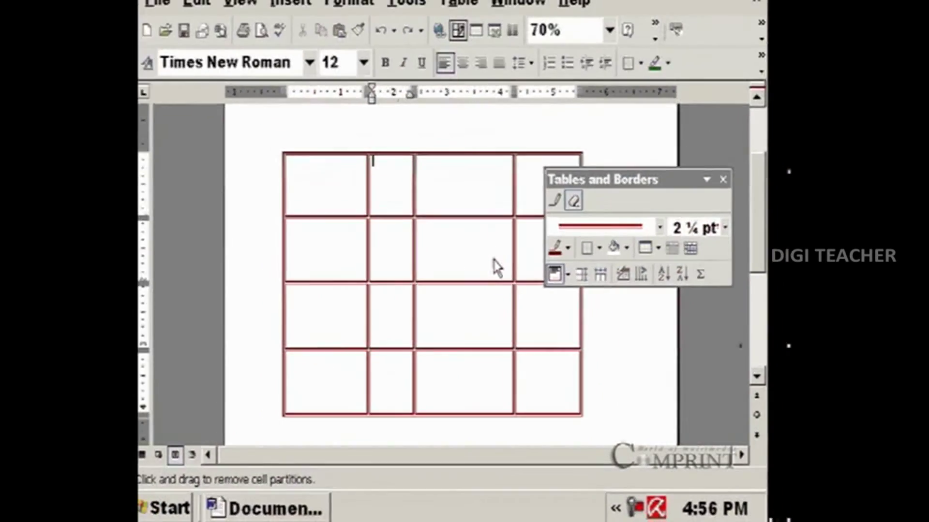
Turn off the eraser and delete the table's first column, leaving three columns
left_click(568, 212)
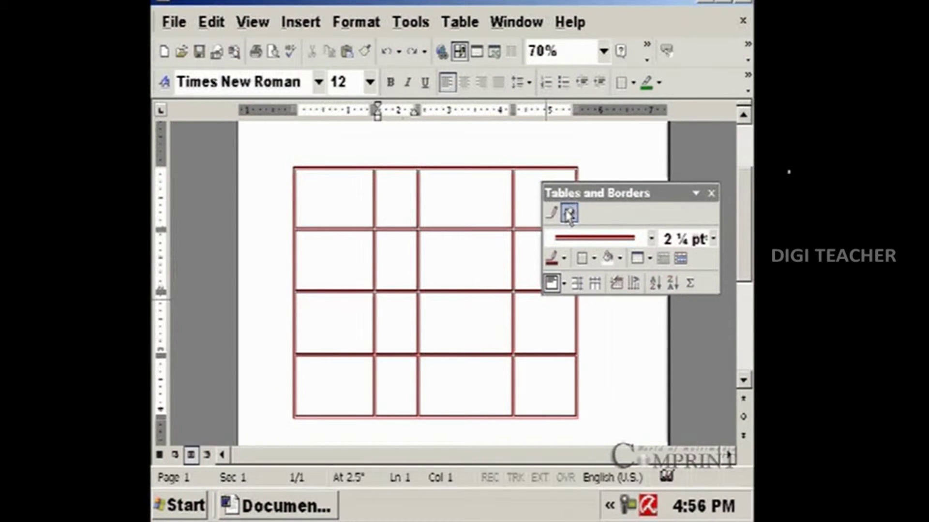
left_click_drag(573, 193, 612, 193)
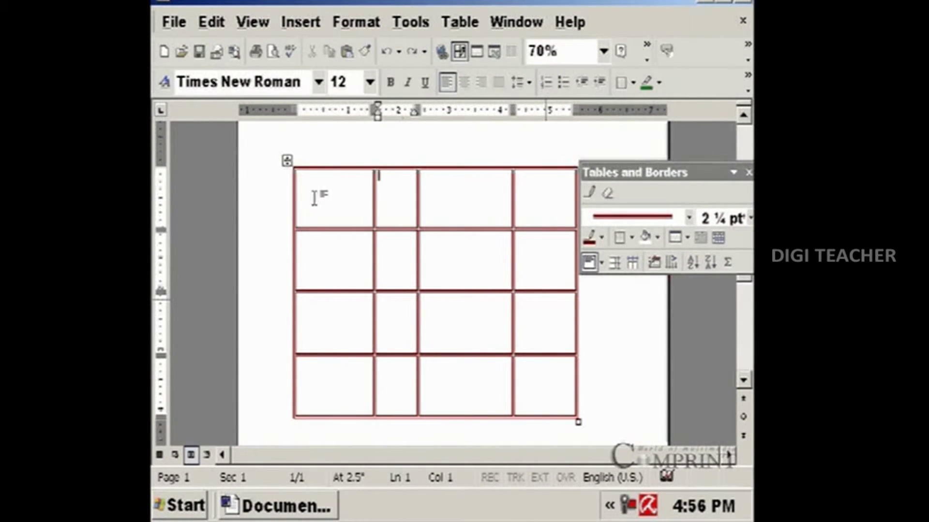
left_click_drag(311, 196, 324, 363)
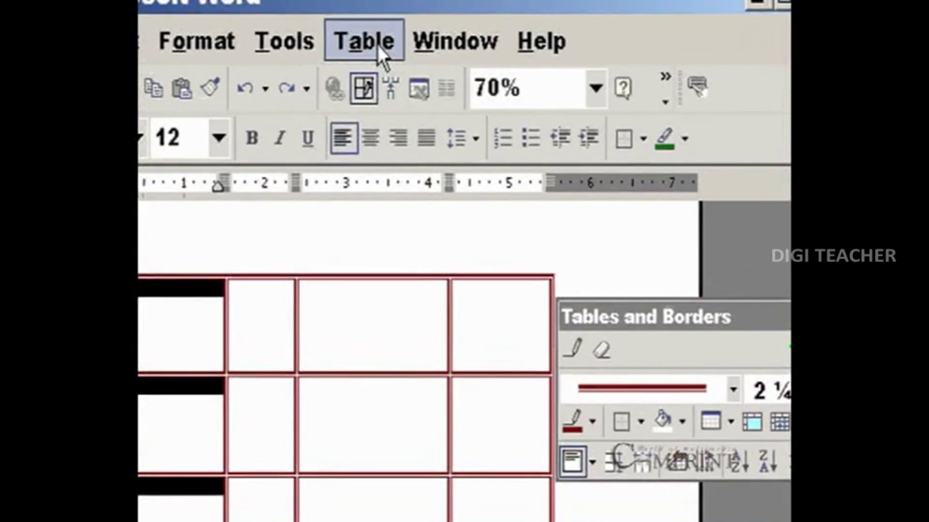
left_click(378, 45)
mouse_move(436, 176)
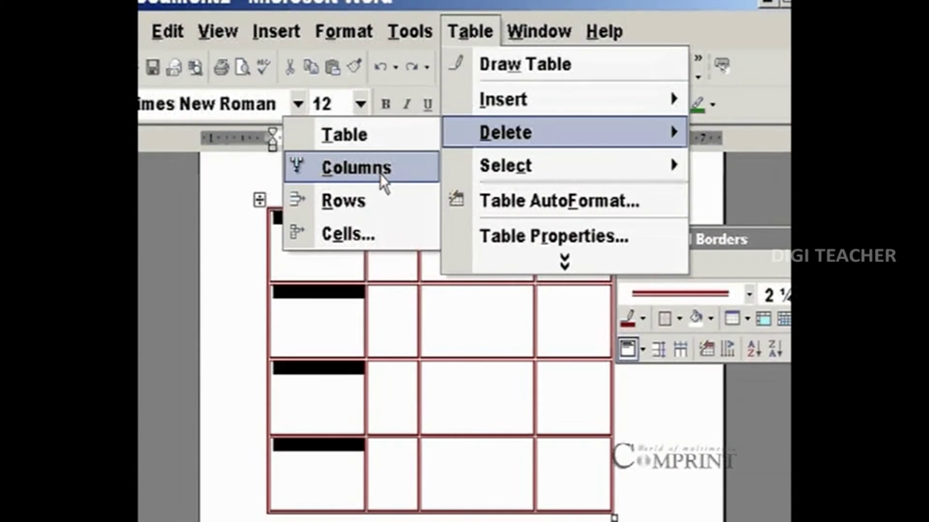
left_click(251, 234)
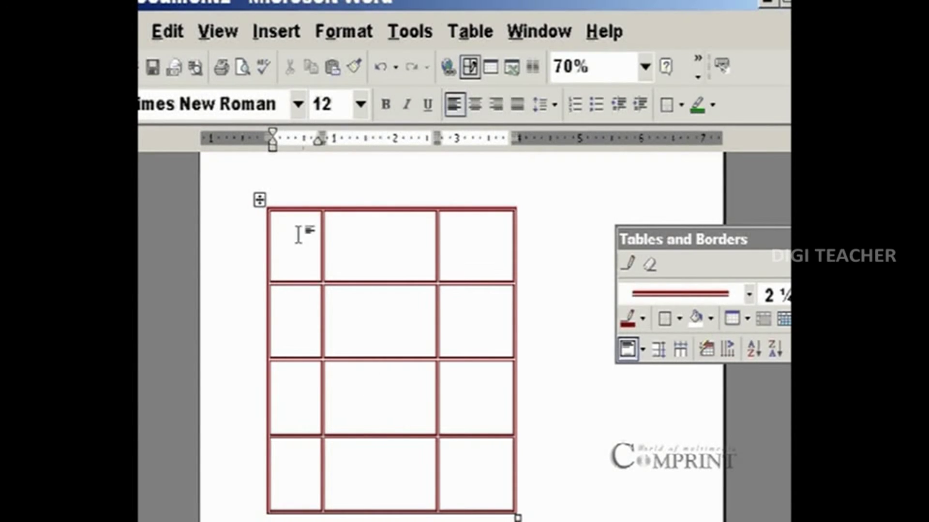
left_click_drag(300, 230, 479, 240)
Delete the top row, leaving a 3-by-3 grid, and select its bottom-right cell
left_click(469, 31)
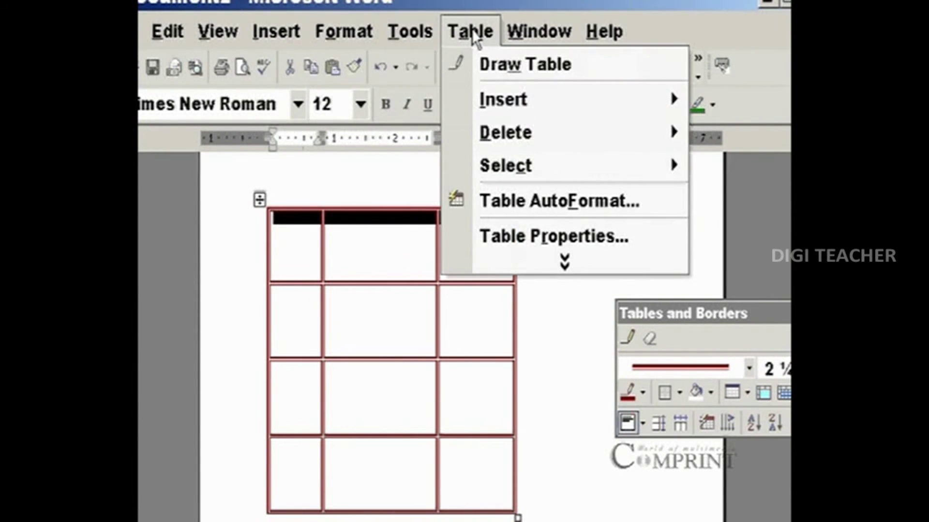
mouse_move(563, 132)
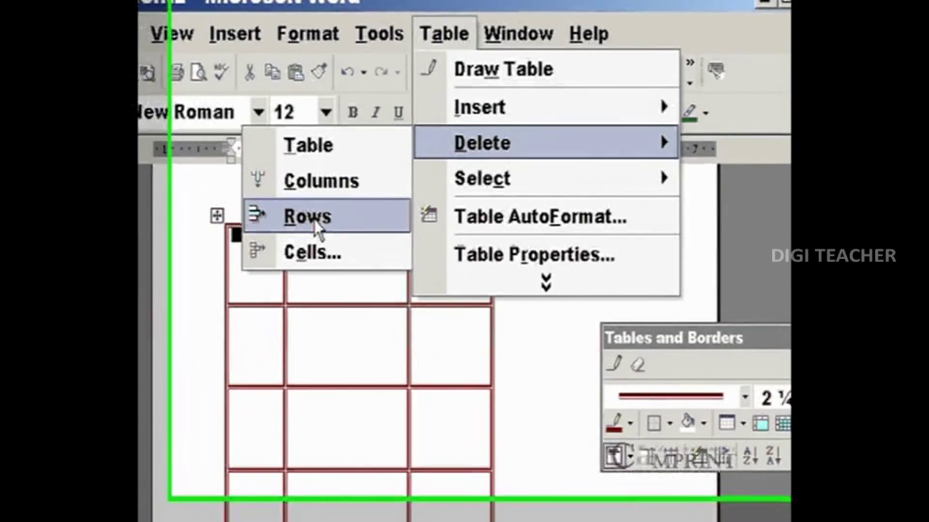
left_click(318, 227)
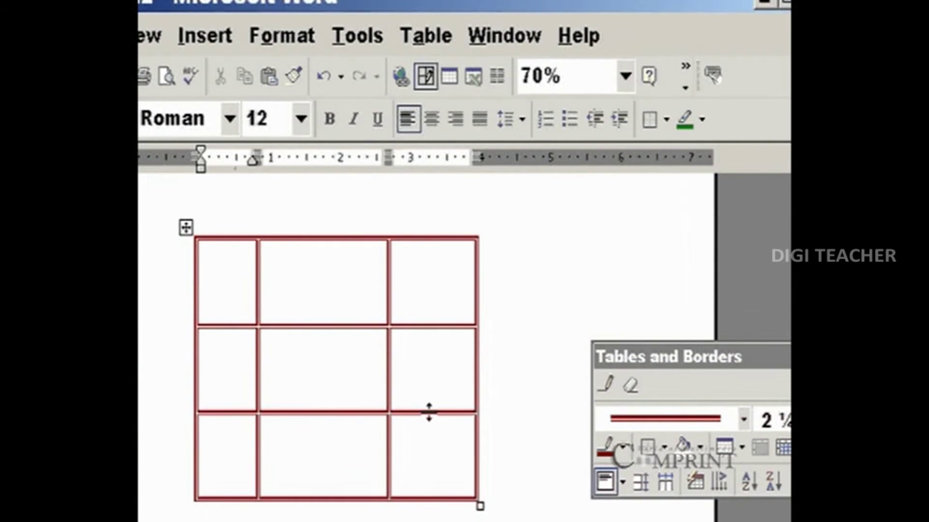
left_click(414, 437)
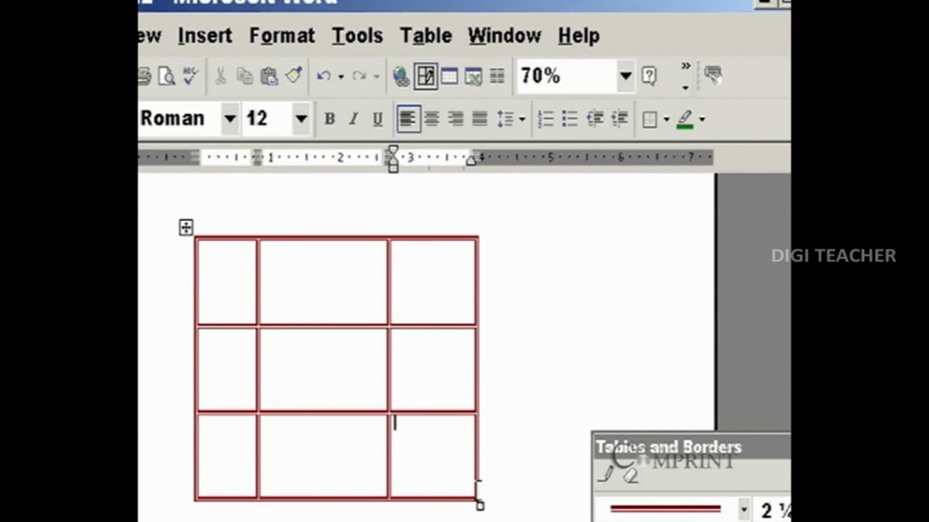
key("shift+End")
Delete the bottom-right cell via Table > Delete > Cells, confirming with OK
left_click(425, 35)
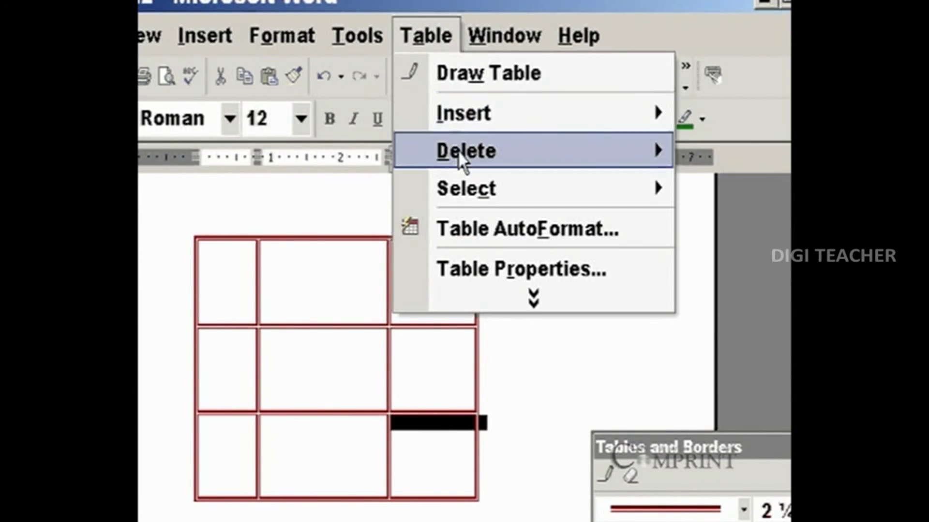
mouse_move(534, 150)
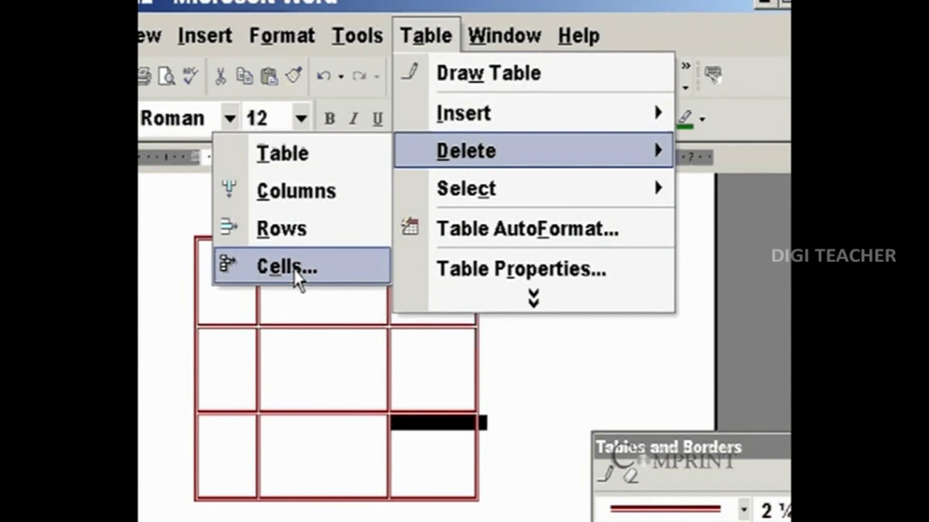
left_click(294, 268)
left_click(402, 384)
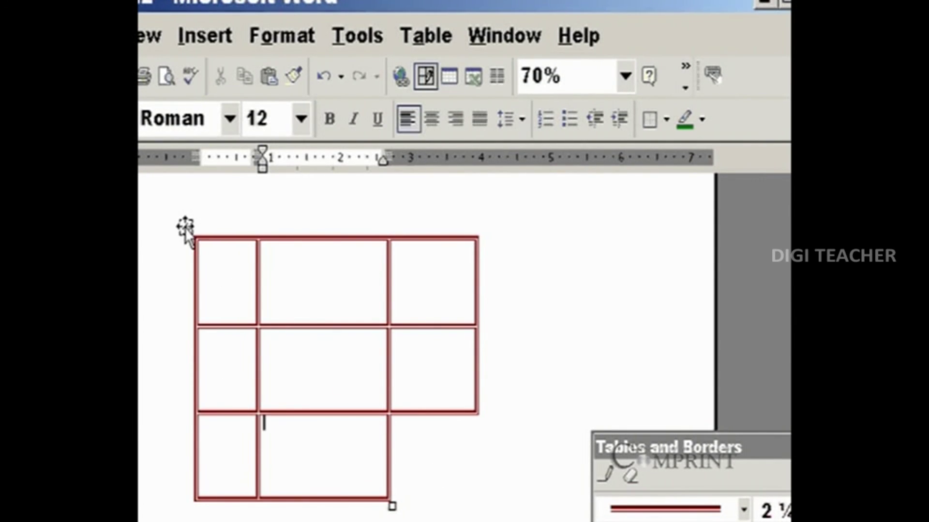
left_click_drag(262, 423, 312, 220)
Remove the whole table with Table > Delete > Table, leaving a blank page
left_click(416, 40)
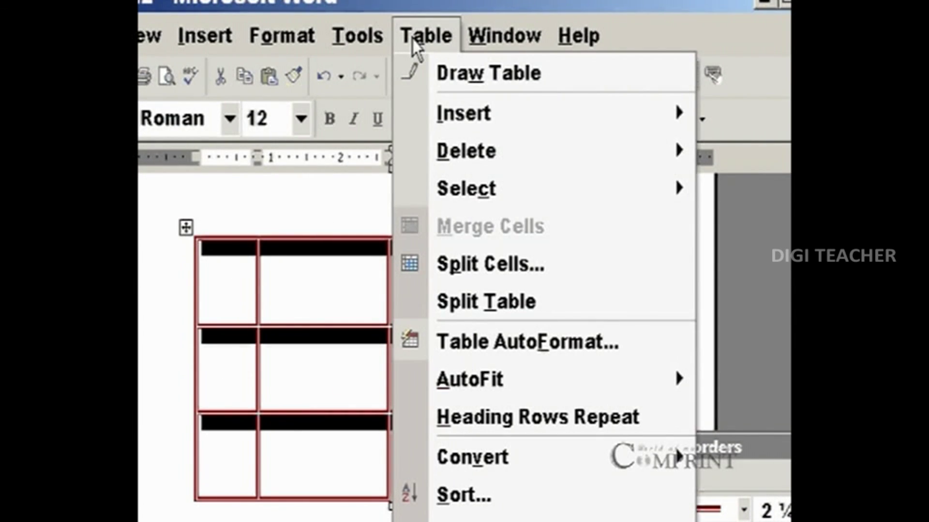
mouse_move(479, 151)
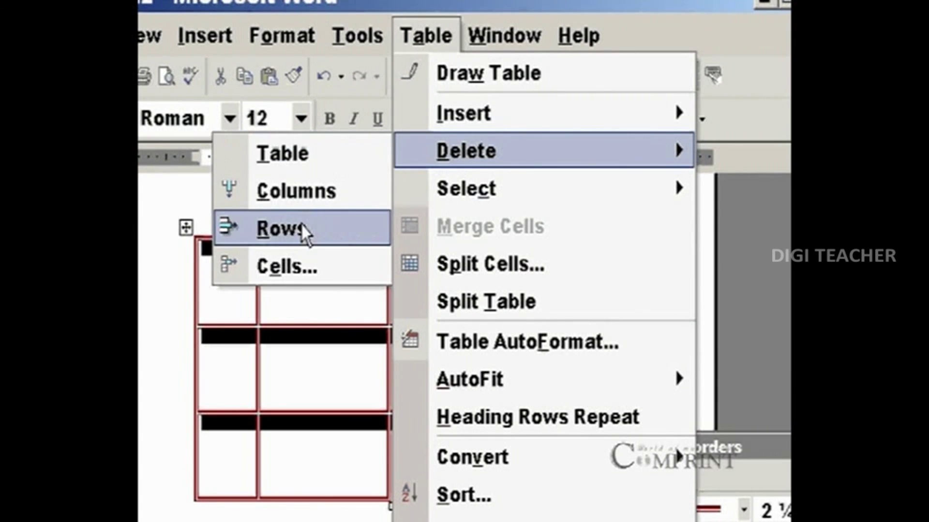
left_click(301, 167)
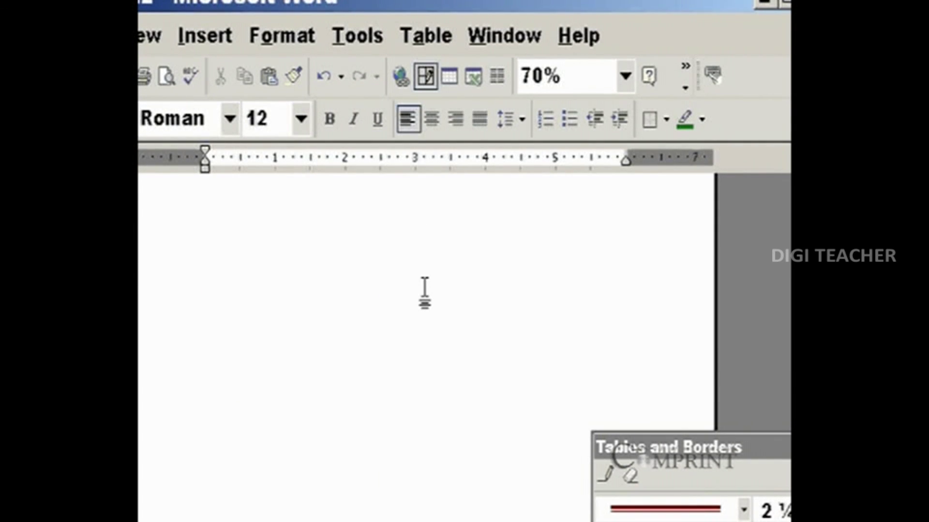